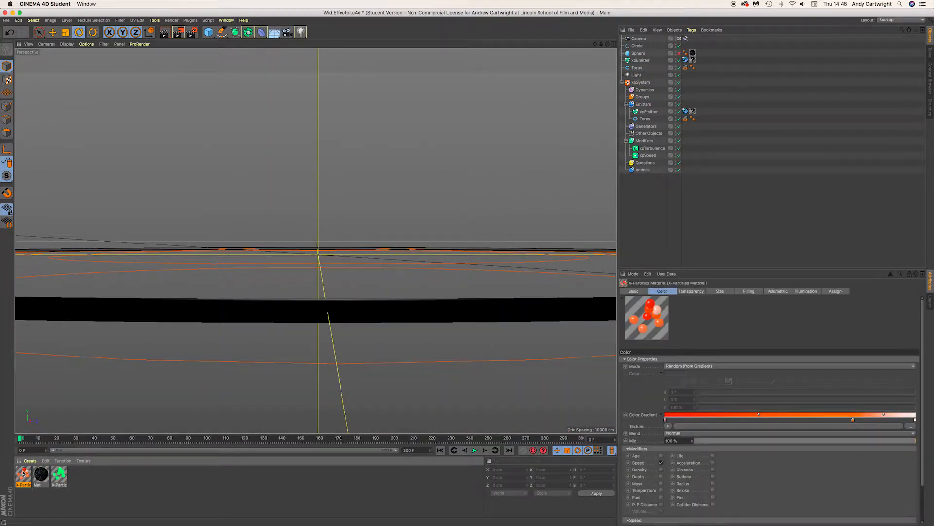
Step: Replace the material on the upper xpEmitter, outside the xpSystem, with the red X-Particles material
{"action": "left_click", "coordinate": [693, 61]}
{"action": "key", "text": "Delete"}
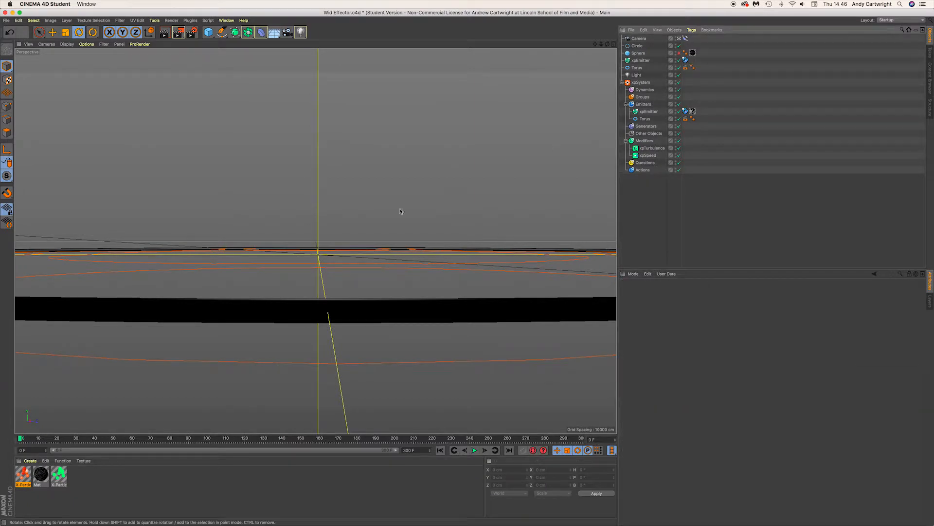
{"action": "left_click_drag", "start_coordinate": [27, 473], "coordinate": [641, 63]}
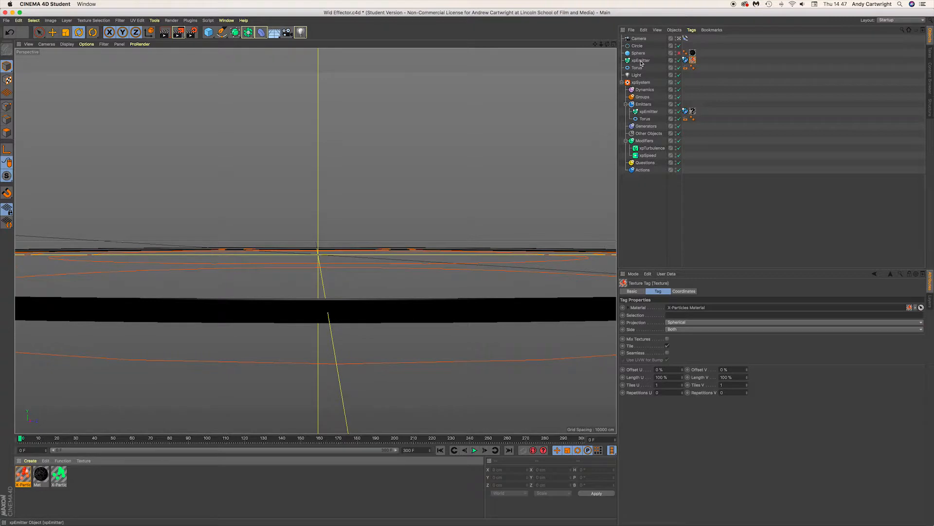
Step: Play the simulation to frame 18 and preview a render of the camera view
{"action": "left_click", "coordinate": [474, 450]}
{"action": "left_click", "coordinate": [474, 450]}
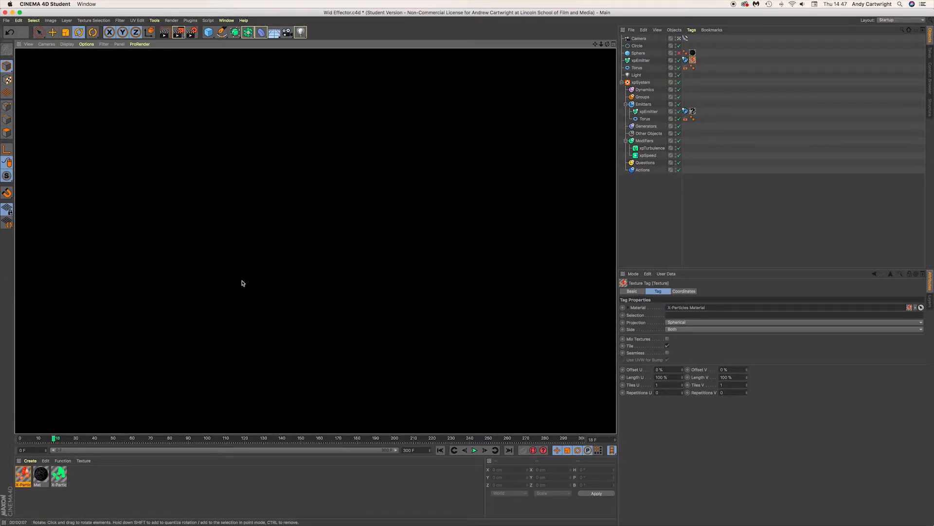
{"action": "left_click", "coordinate": [231, 291]}
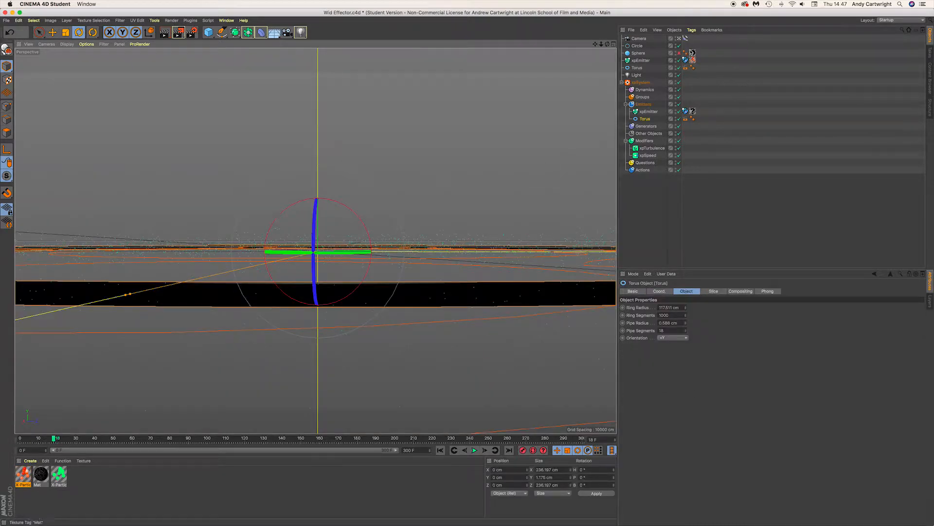
Step: Delete the Sphere object from the scene
{"action": "left_click", "coordinate": [651, 55]}
{"action": "left_click", "coordinate": [642, 53]}
{"action": "key", "text": "Delete"}
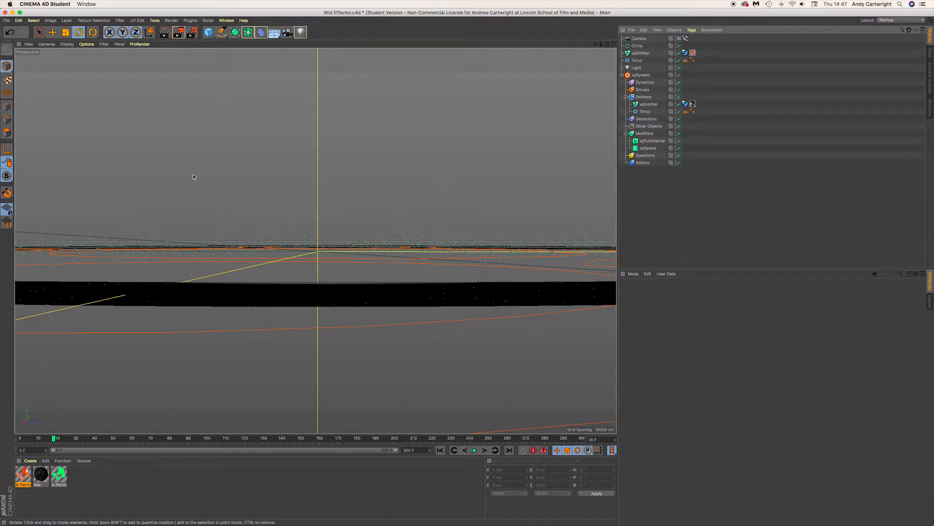
Step: Check the light, and play the simulation on to frames 35 and 57, rendering the camera view at each
{"action": "left_click", "coordinate": [637, 67]}
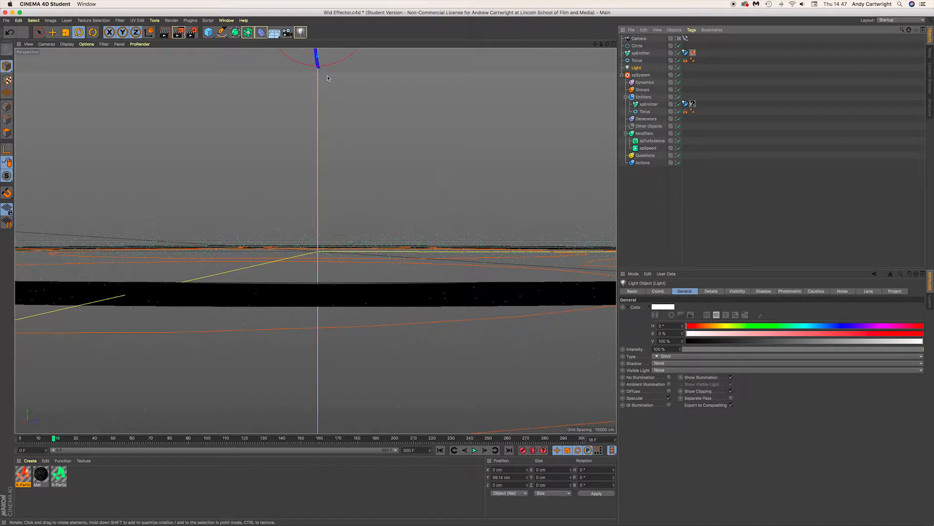
{"action": "left_click", "coordinate": [475, 450]}
{"action": "left_click", "coordinate": [474, 450]}
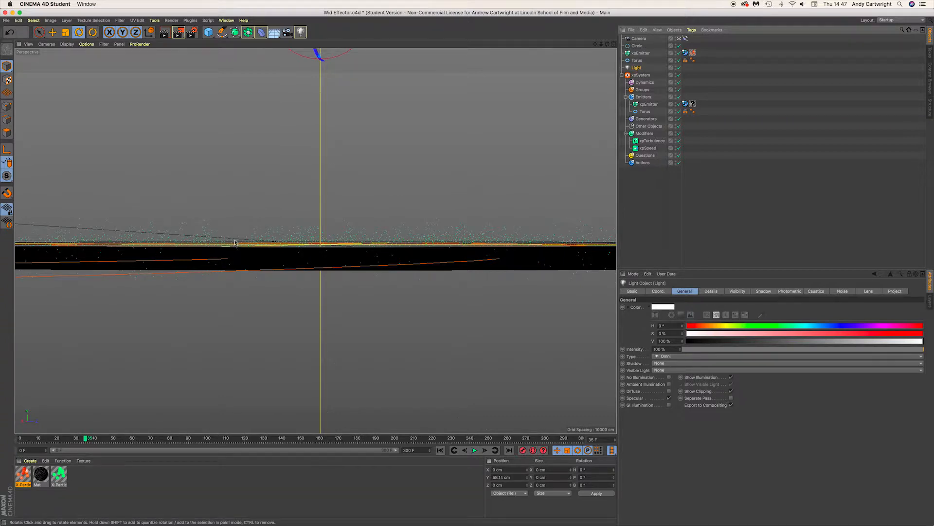
{"action": "key", "text": "super+r"}
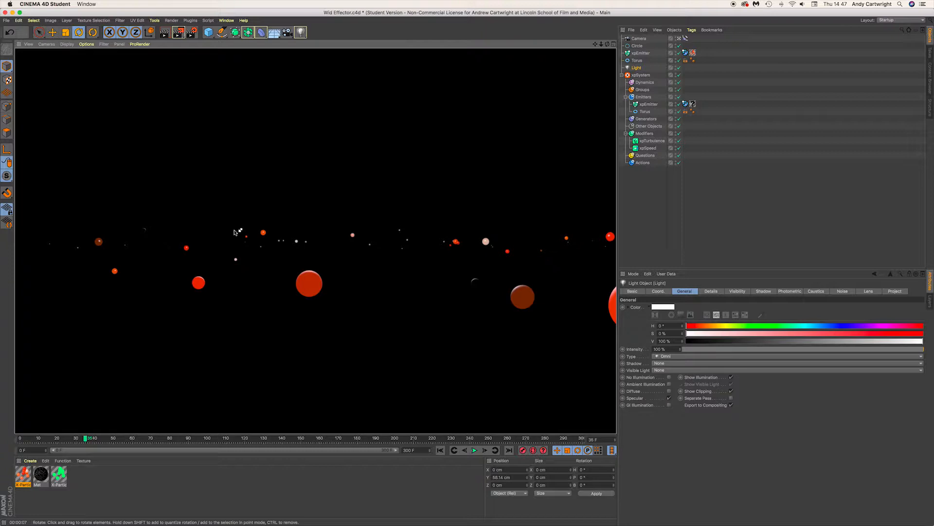
{"action": "left_click", "coordinate": [474, 450]}
{"action": "left_click", "coordinate": [475, 450]}
{"action": "key", "text": "ctrl+r"}
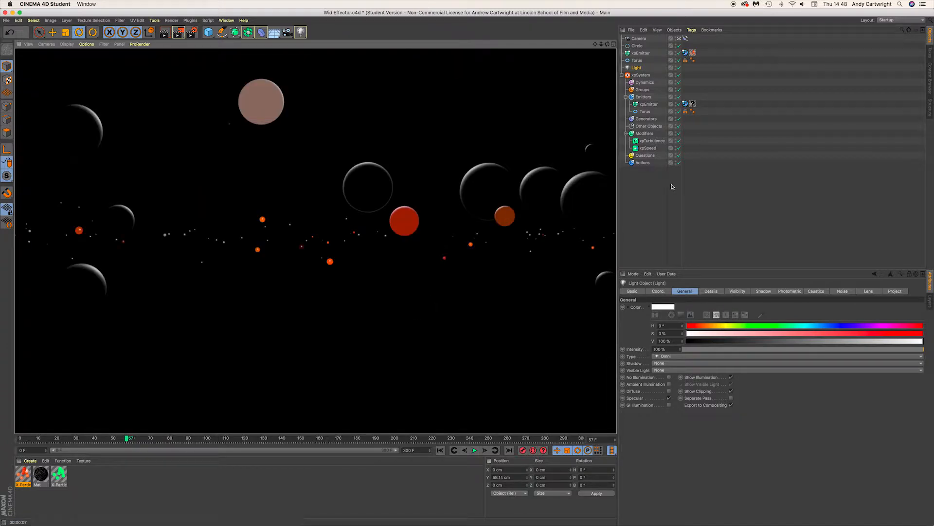
Step: Switch the viewport out of the scene camera and render the whole particle ring
{"action": "left_click", "coordinate": [501, 353]}
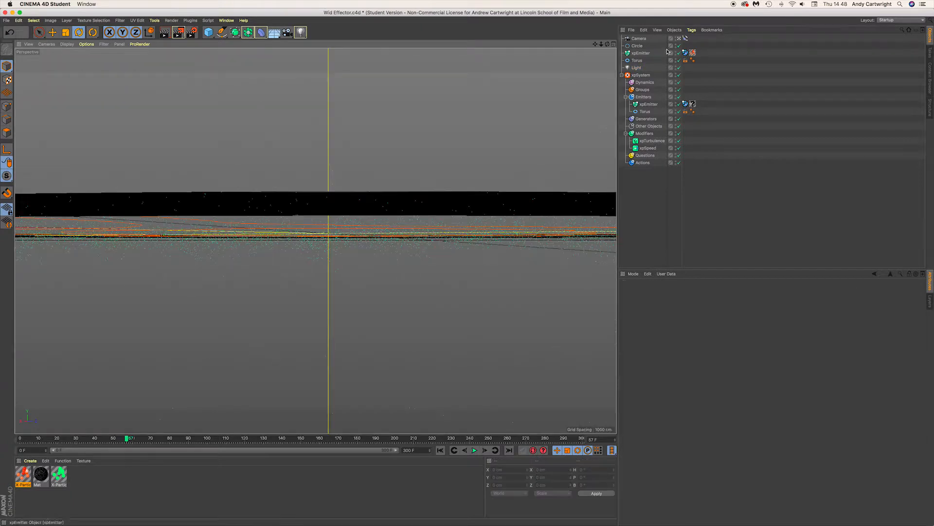
{"action": "left_click", "coordinate": [679, 39]}
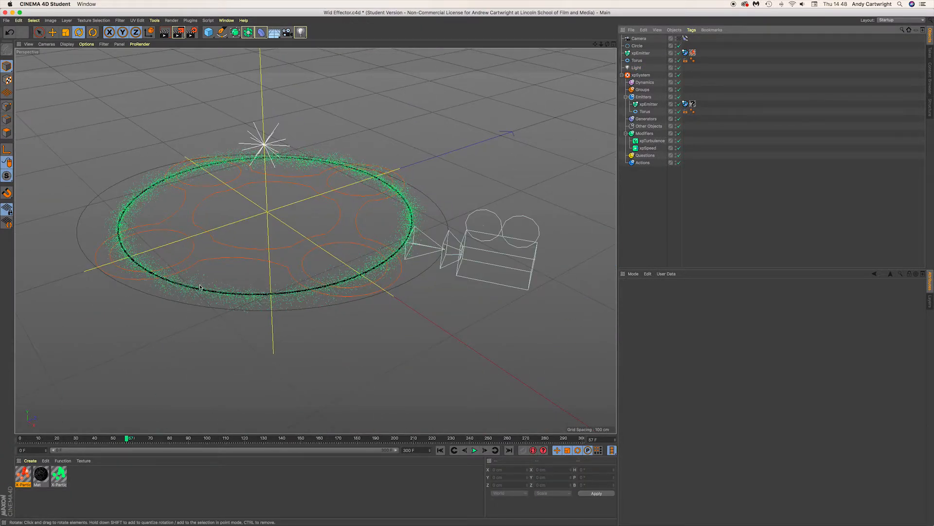
{"action": "scroll", "coordinate": [193, 265], "scroll_direction": "up", "scroll_amount": 3}
{"action": "scroll", "coordinate": [192, 264], "scroll_direction": "up", "scroll_amount": 3}
{"action": "middle_click_drag", "start_coordinate": [254, 216], "coordinate": [224, 264], "text": "alt"}
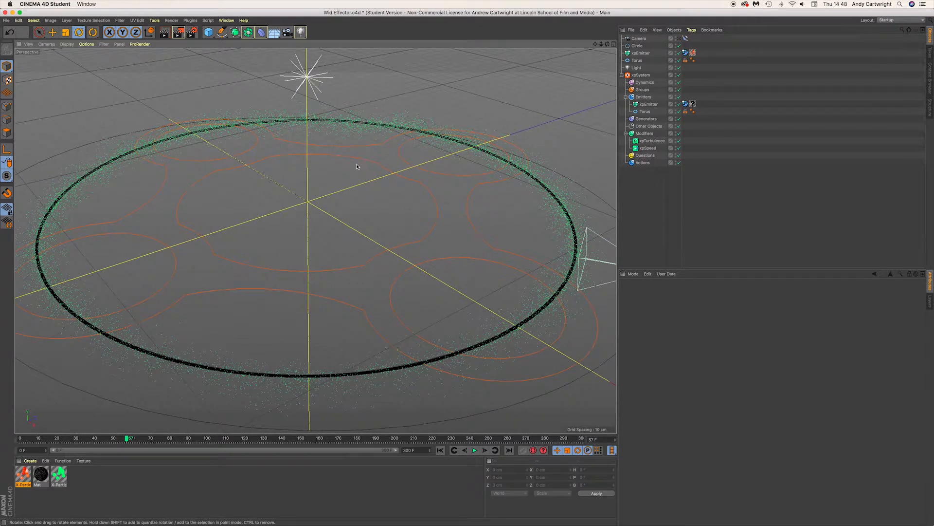
{"action": "key", "text": "super+r"}
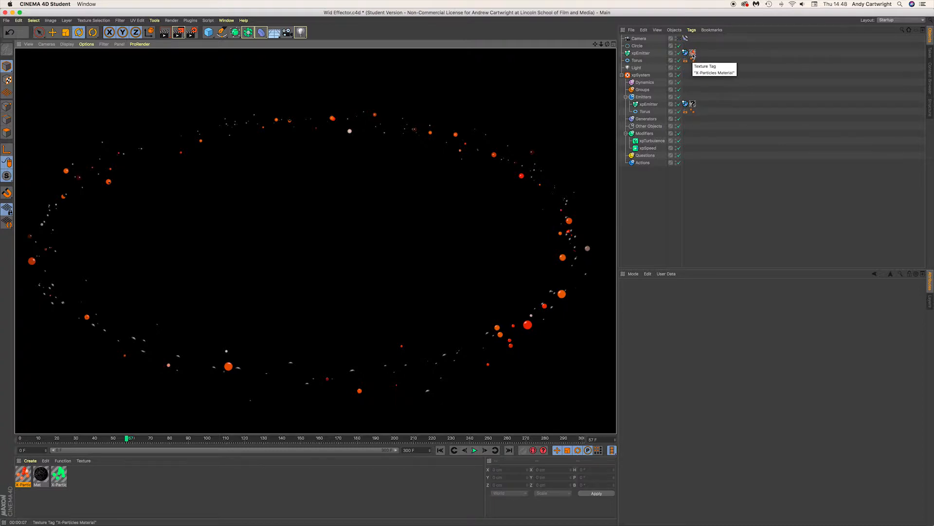
Step: Replace the material on the xpEmitter inside the xpSystem's Emitters group with the red X-Particles material
{"action": "left_click", "coordinate": [693, 104]}
{"action": "key", "text": "Delete"}
{"action": "left_click_drag", "start_coordinate": [24, 475], "coordinate": [648, 105]}
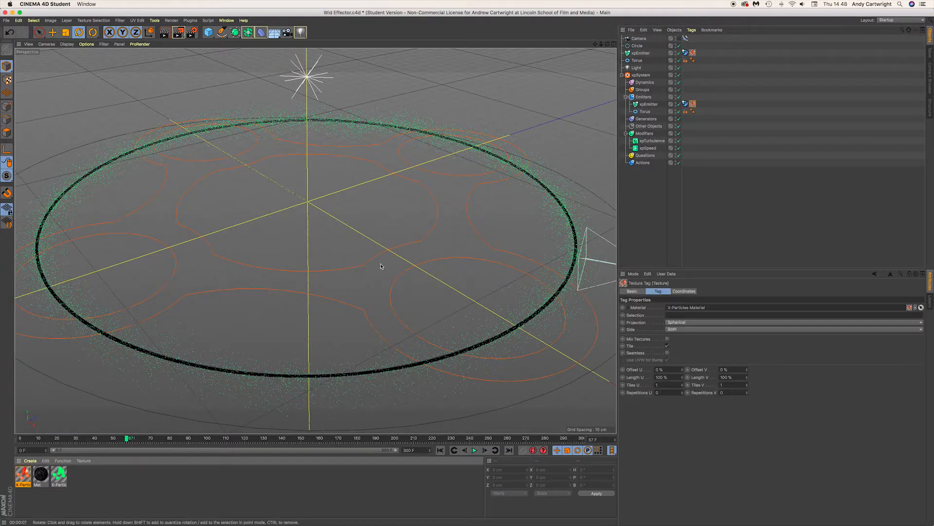
Step: Replay the simulation from the first frame and preview renders of the ring at early frames
{"action": "left_click", "coordinate": [440, 450]}
{"action": "left_click", "coordinate": [475, 450]}
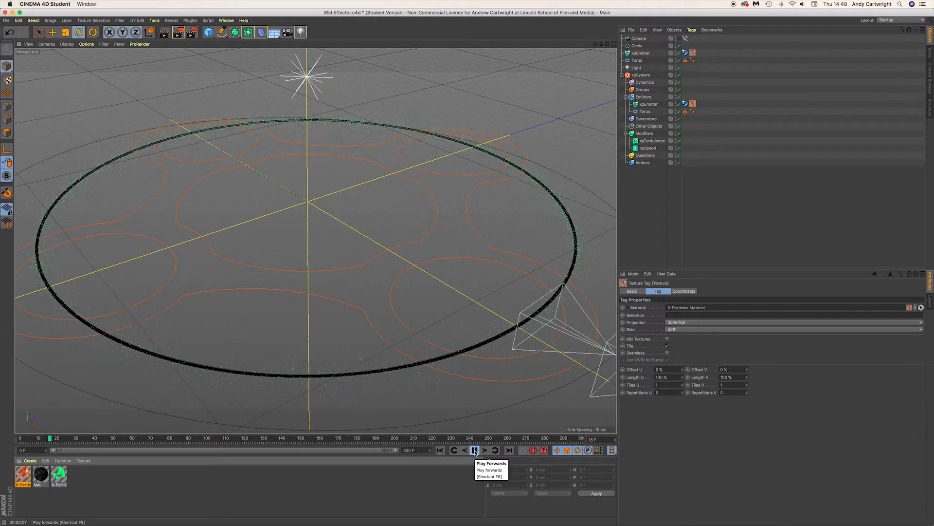
{"action": "left_click", "coordinate": [475, 450]}
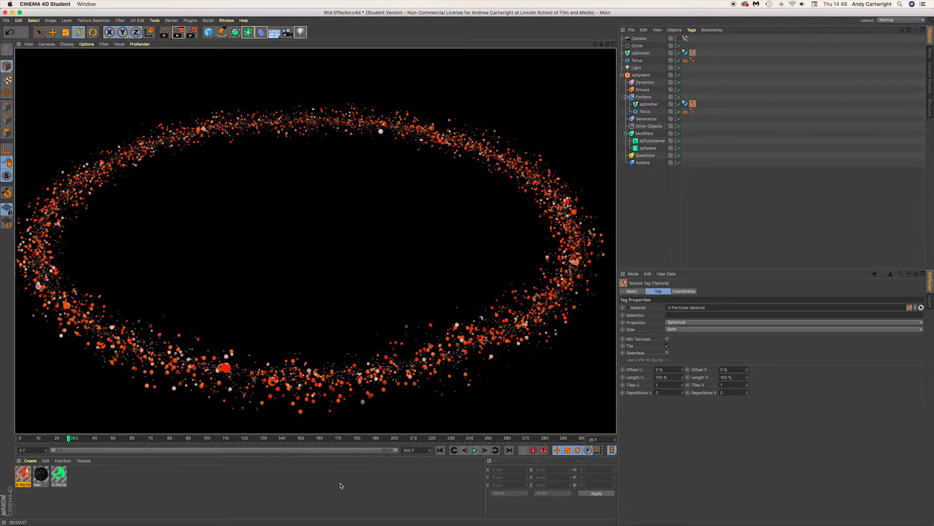
{"action": "key", "text": "f"}
{"action": "key", "text": "f"}
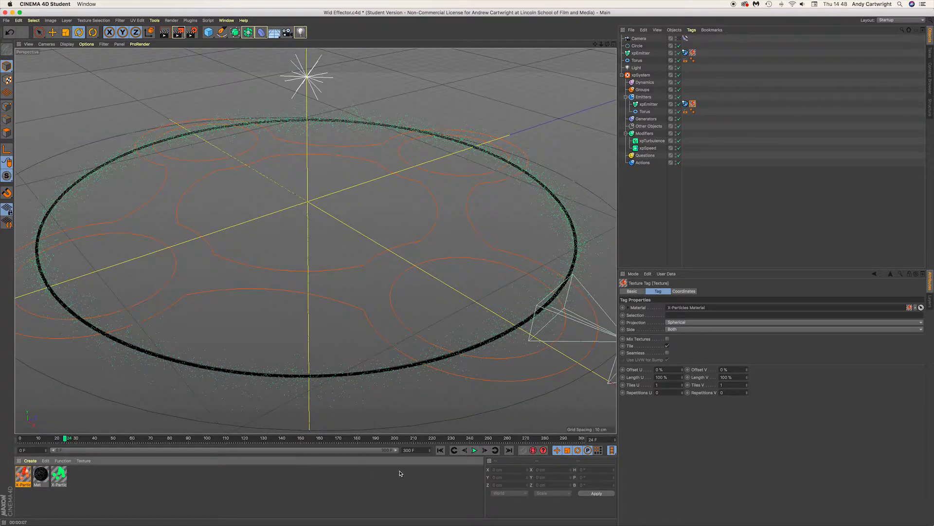
{"action": "key", "text": "g"}
{"action": "key", "text": "g"}
{"action": "left_click", "coordinate": [481, 451]}
{"action": "left_click", "coordinate": [474, 450]}
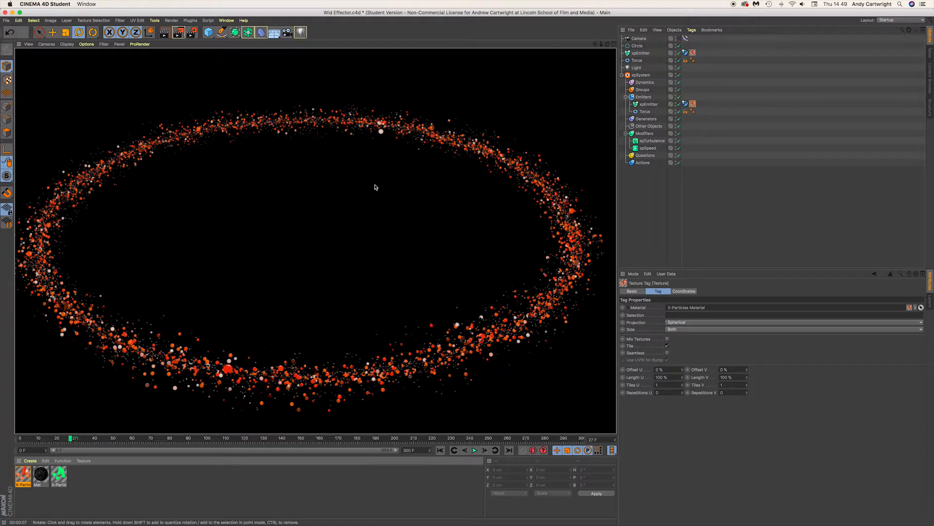
Step: Disable and remove the Global Illumination and Ambient Occlusion effects in the render settings
{"action": "left_click", "coordinate": [191, 33]}
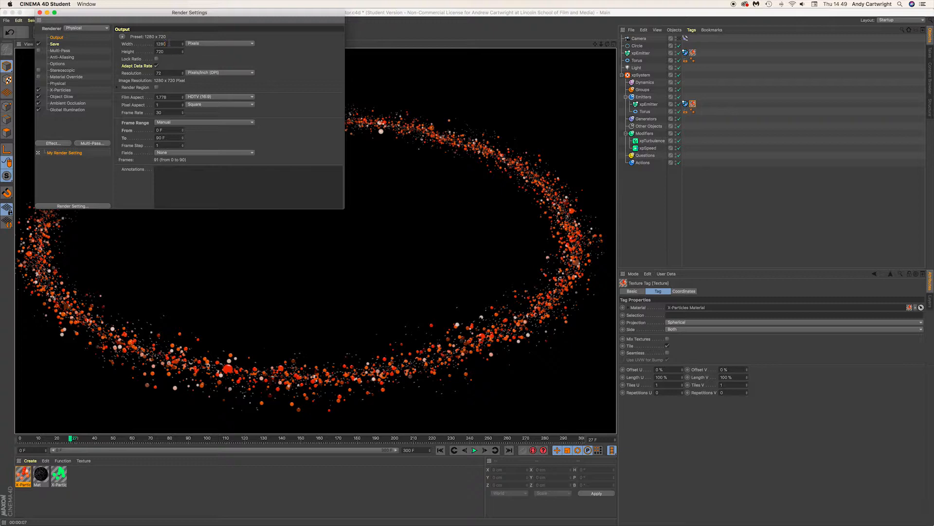
{"action": "left_click", "coordinate": [67, 109]}
{"action": "left_click", "coordinate": [39, 109]}
{"action": "left_click", "coordinate": [39, 97]}
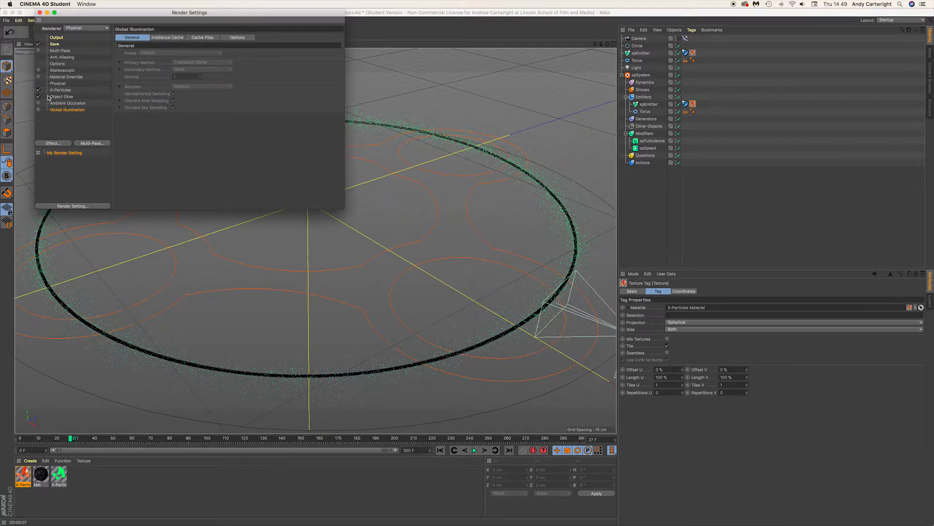
{"action": "left_click", "coordinate": [63, 104]}
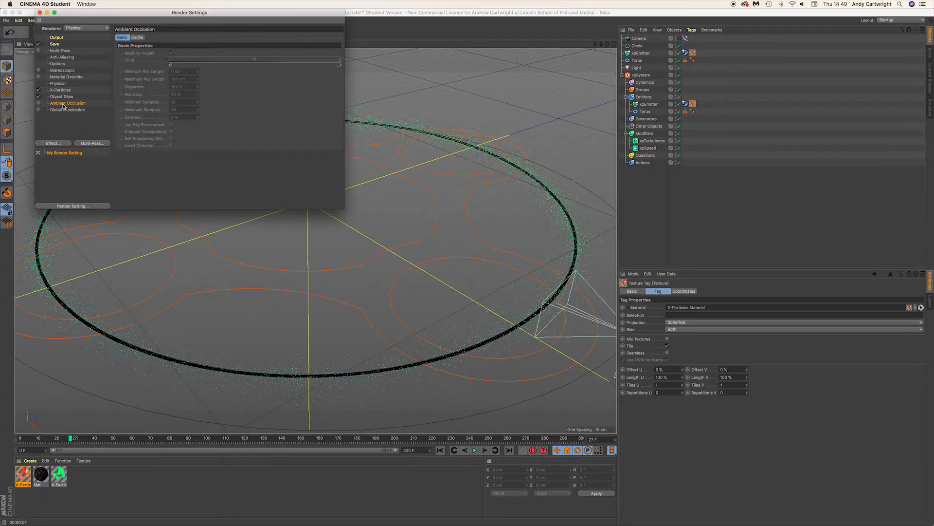
{"action": "key", "text": "Delete"}
{"action": "left_click", "coordinate": [57, 105]}
{"action": "key", "text": "Delete"}
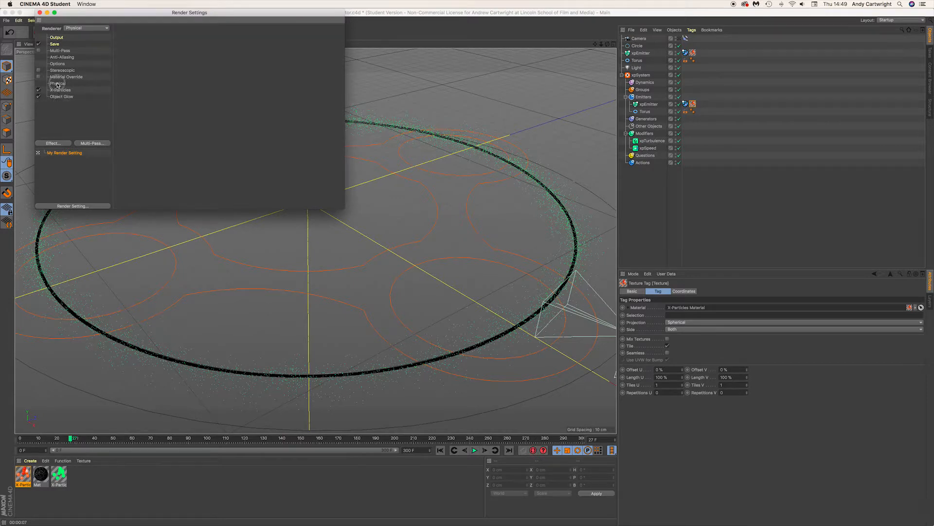
Step: Check the Physical renderer options and add fresh Ambient Occlusion and Global Illumination effects to the render settings
{"action": "left_click", "coordinate": [52, 85]}
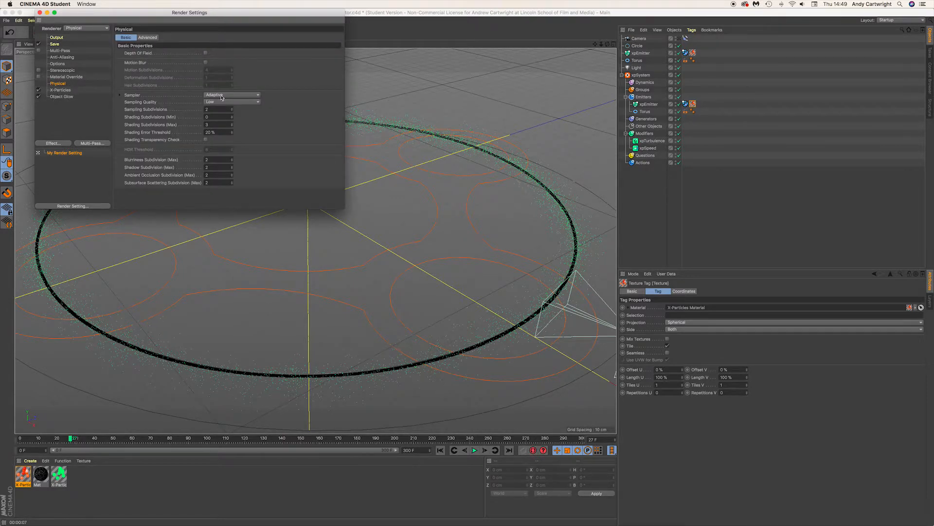
{"action": "left_click", "coordinate": [57, 143]}
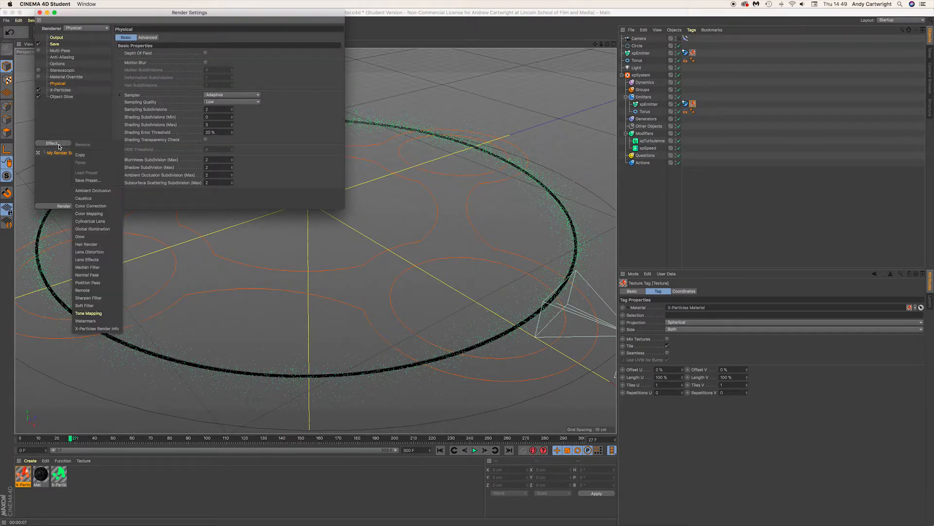
{"action": "left_click", "coordinate": [90, 190]}
{"action": "left_click", "coordinate": [58, 144]}
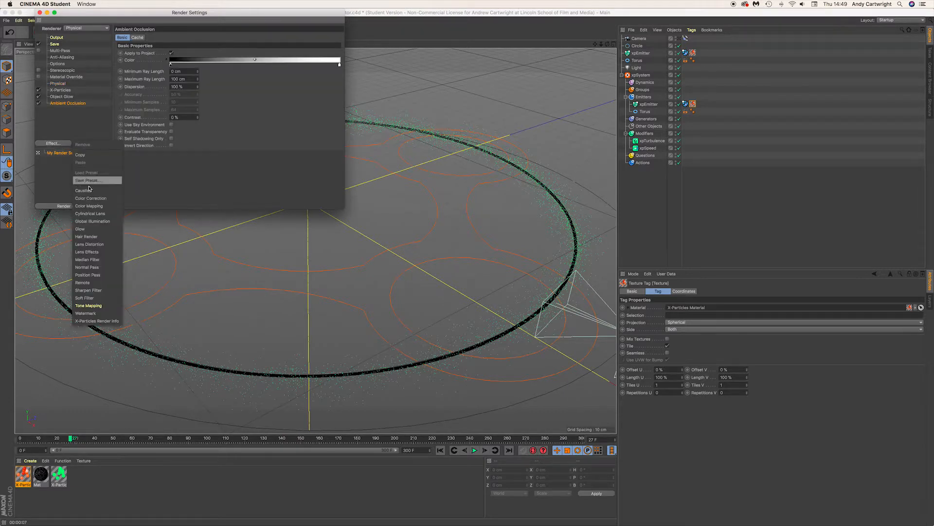
{"action": "left_click", "coordinate": [91, 221]}
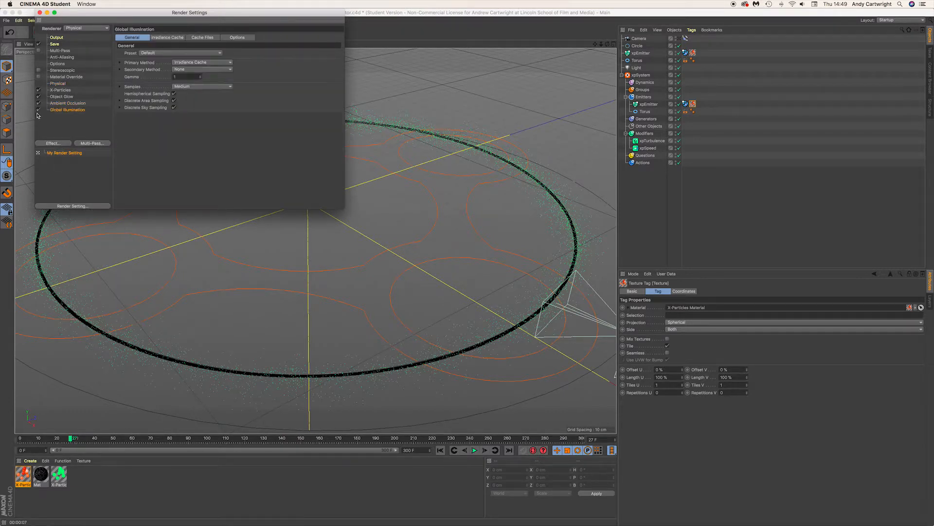
{"action": "left_click", "coordinate": [40, 12]}
Step: Play the simulation on to frame 42 and render the ring with the new render effects
{"action": "left_click", "coordinate": [475, 451]}
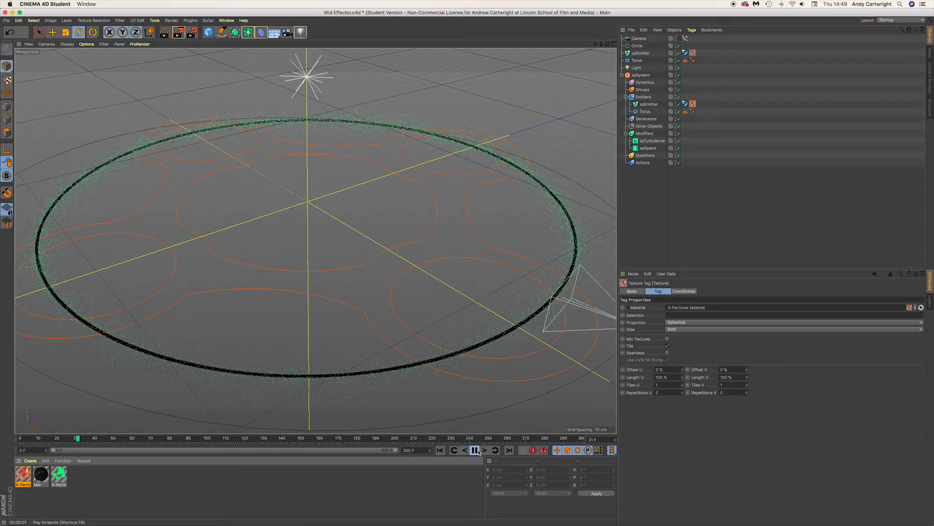
{"action": "left_click", "coordinate": [475, 450]}
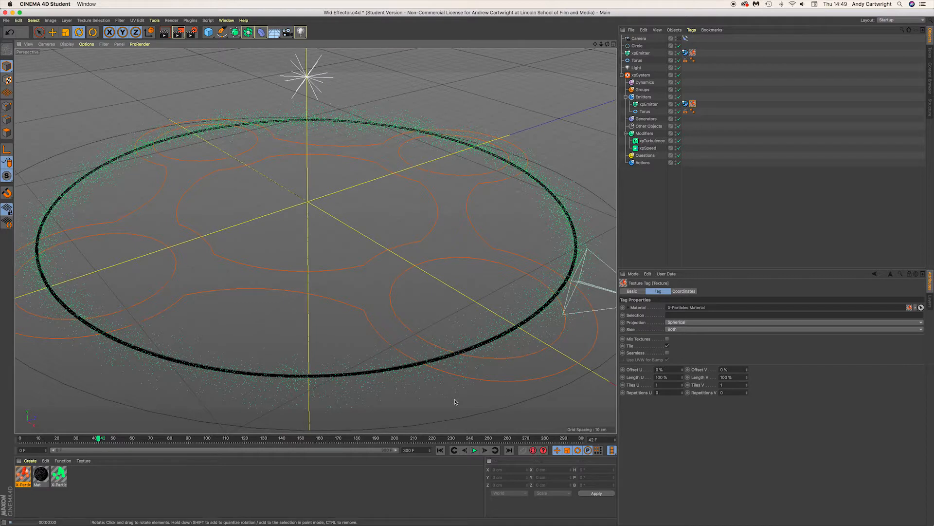
{"action": "key", "text": "alt+r"}
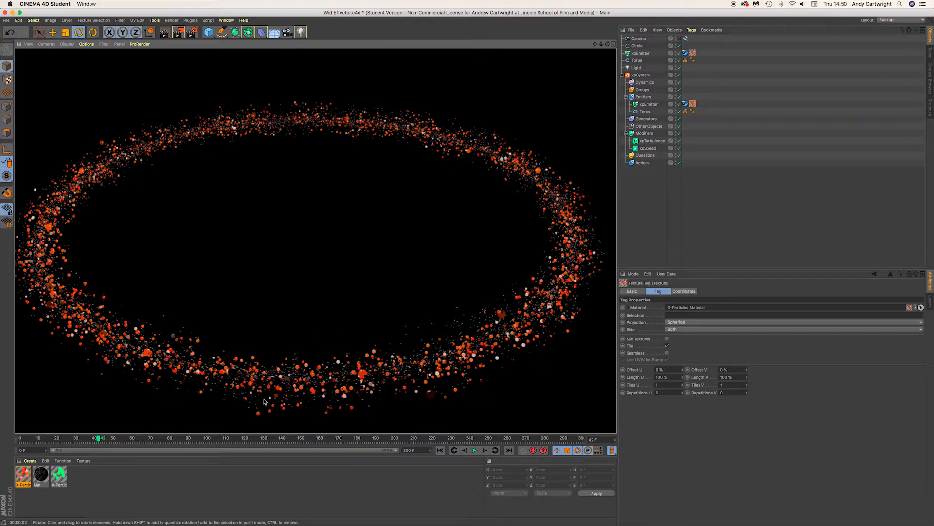
Step: Render a close-up of the particles on the near side of the ring, and the whole ring again
{"action": "right_click_drag", "start_coordinate": [333, 396], "coordinate": [375, 388], "text": "alt"}
{"action": "middle_click_drag", "start_coordinate": [372, 382], "coordinate": [327, 314], "text": "alt"}
{"action": "key", "text": "super+r"}
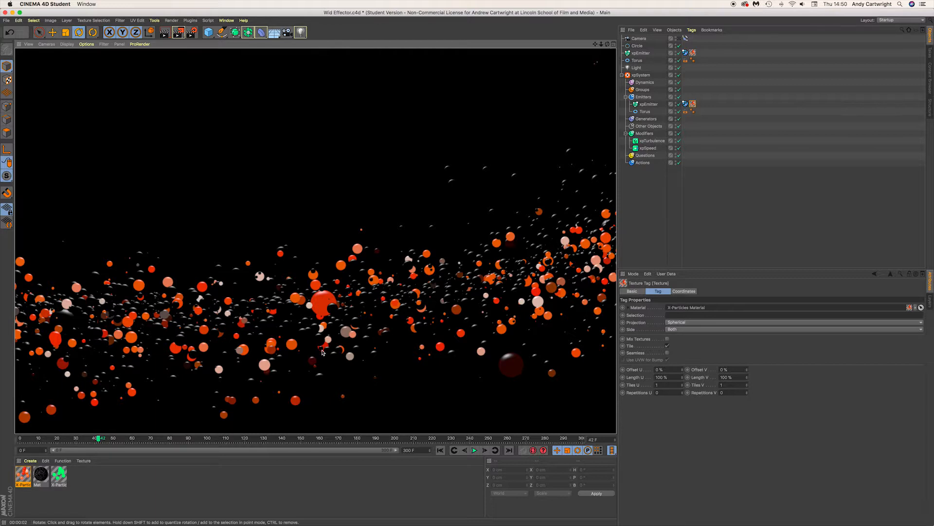
{"action": "left_click_drag", "start_coordinate": [399, 172], "coordinate": [353, 266], "text": "alt"}
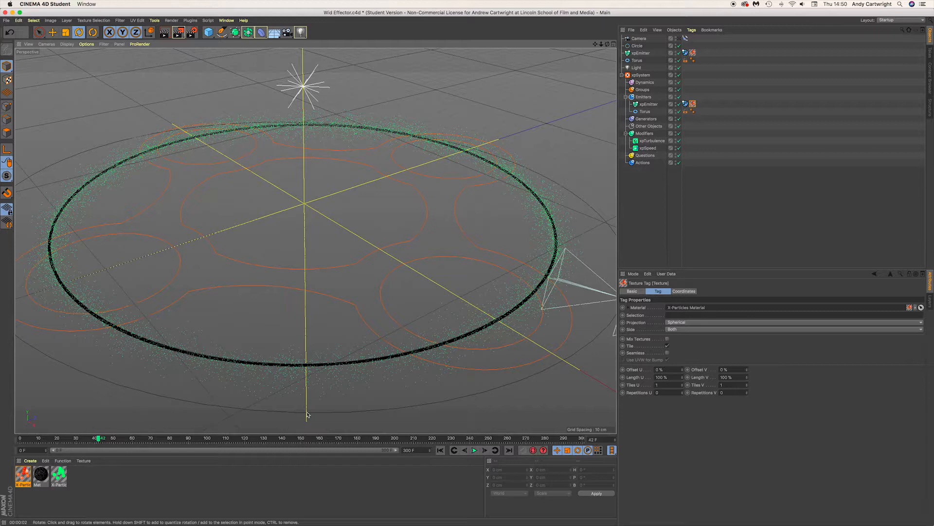
{"action": "key", "text": "ctrl+r"}
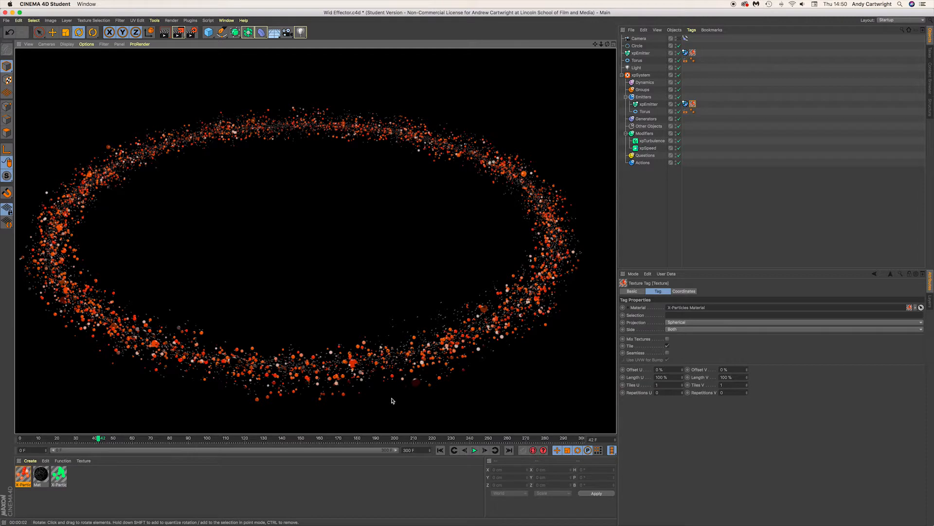
Step: Open the red X-Particles material and inspect the maximum of its Speed color modifier
{"action": "double_click", "coordinate": [22, 474]}
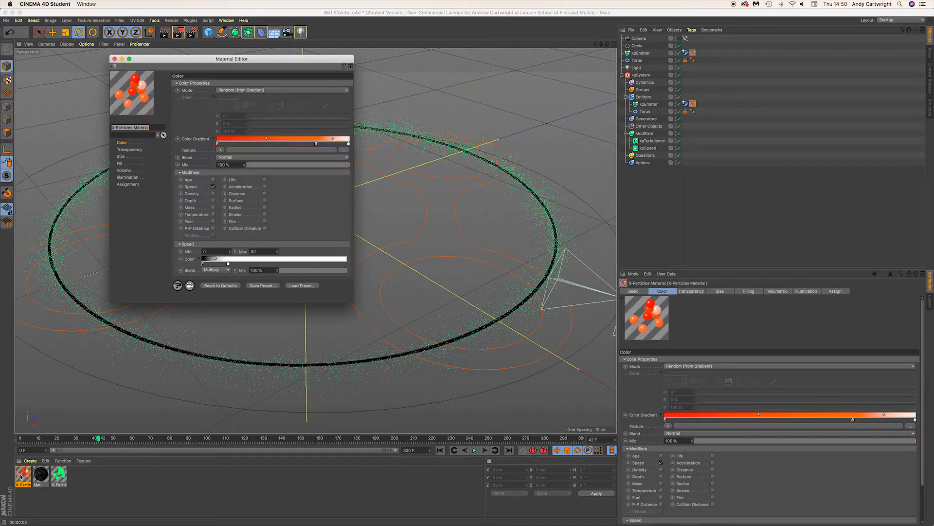
{"action": "left_click", "coordinate": [253, 252]}
{"action": "left_click", "coordinate": [114, 59]}
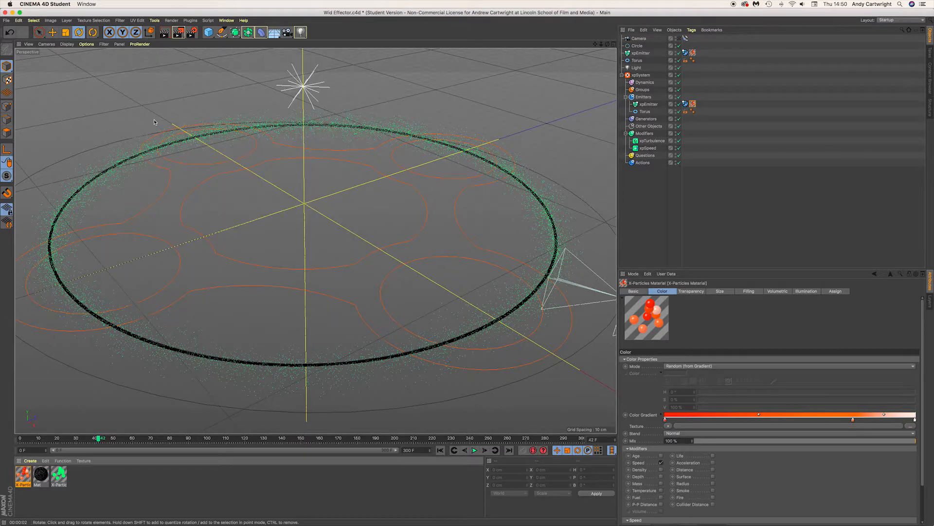
Step: Replay the particle simulation from the start to frame 43 and render the ring in the viewport
{"action": "key", "text": "shift+f"}
{"action": "left_click", "coordinate": [474, 450]}
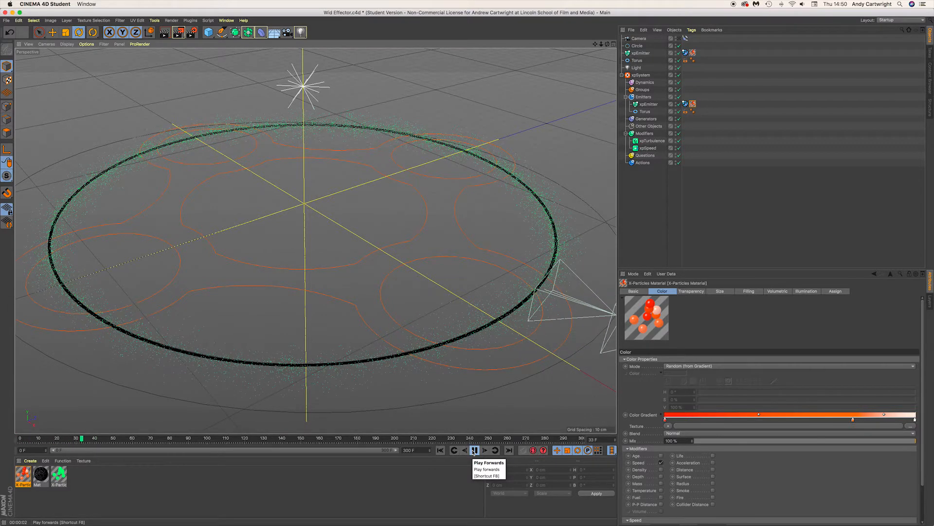
{"action": "left_click", "coordinate": [474, 450]}
{"action": "key", "text": "ctrl+r"}
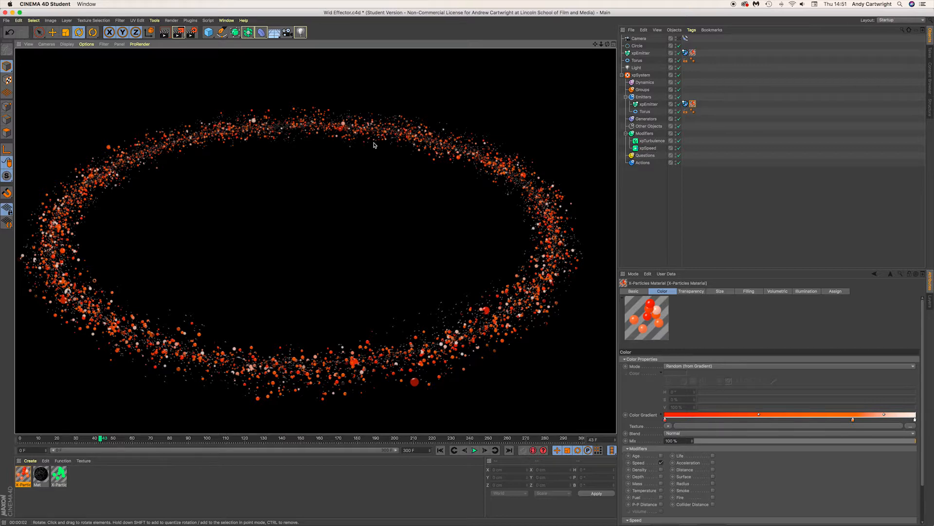
Step: Advance the simulation to frame 51 and render the ring again
{"action": "left_click", "coordinate": [485, 450]}
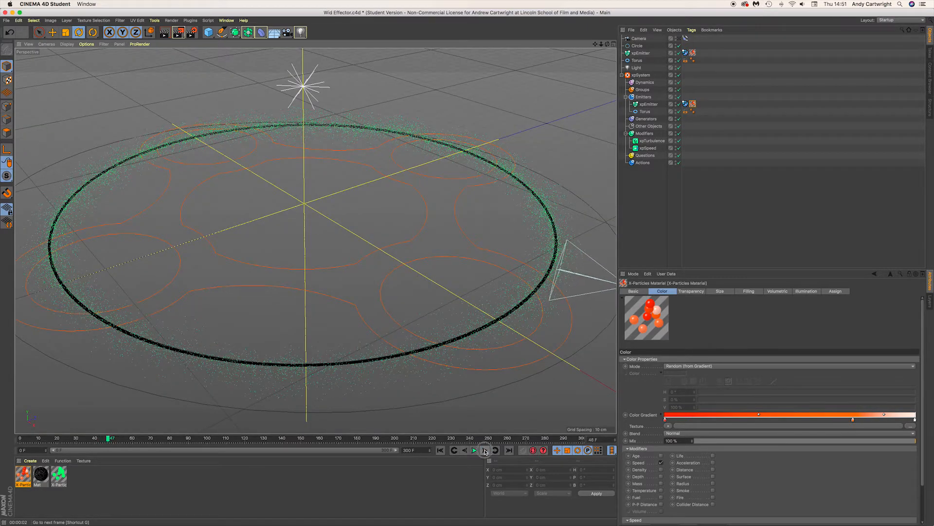
{"action": "left_click", "coordinate": [485, 451]}
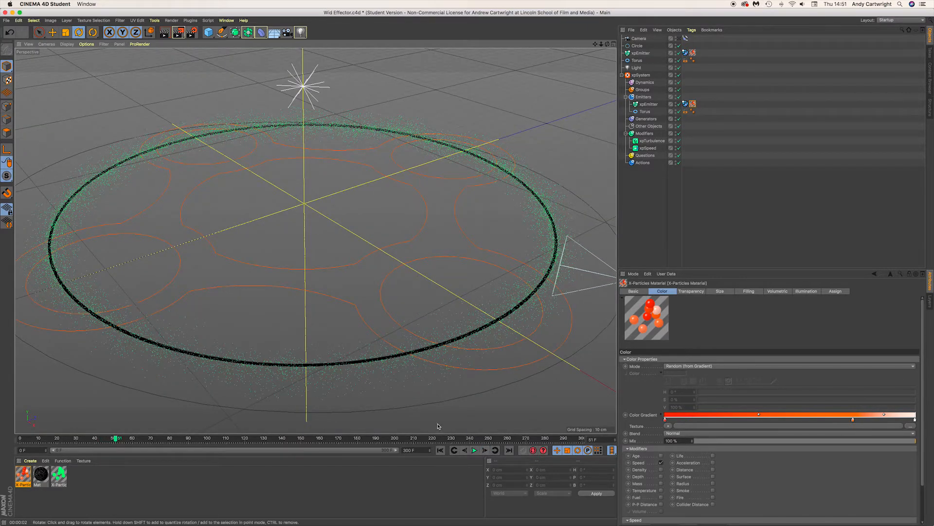
{"action": "key", "text": "ctrl+r"}
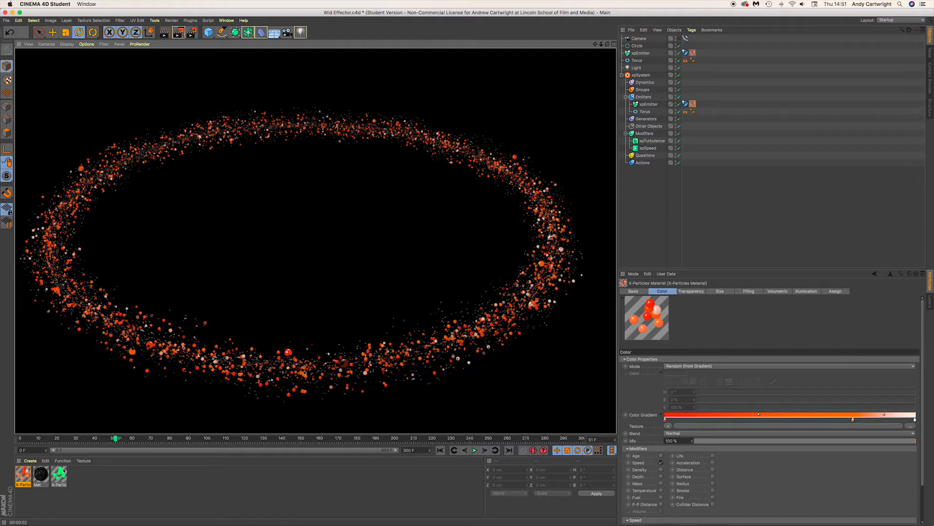
Step: Set the specular strength in the red X-Particles material's illumination settings to 80%
{"action": "left_click", "coordinate": [26, 475]}
{"action": "double_click", "coordinate": [26, 475]}
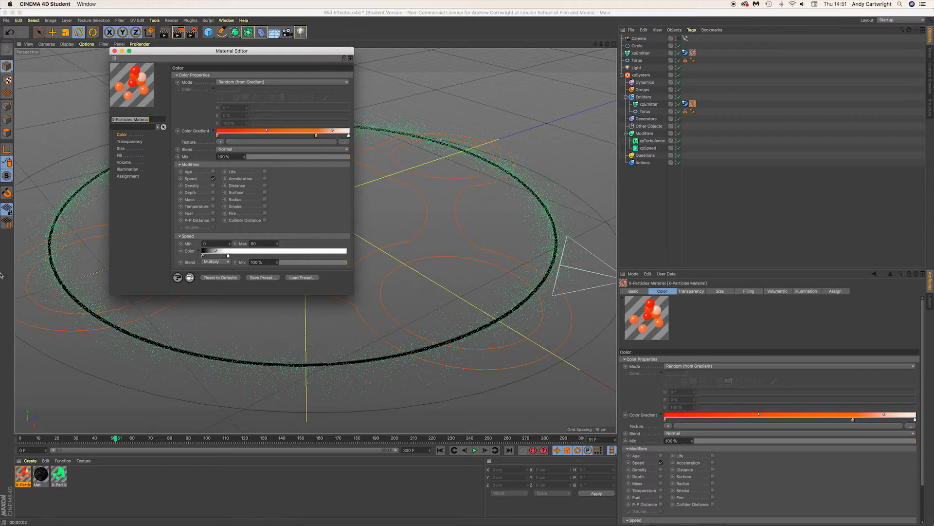
{"action": "left_click", "coordinate": [133, 170]}
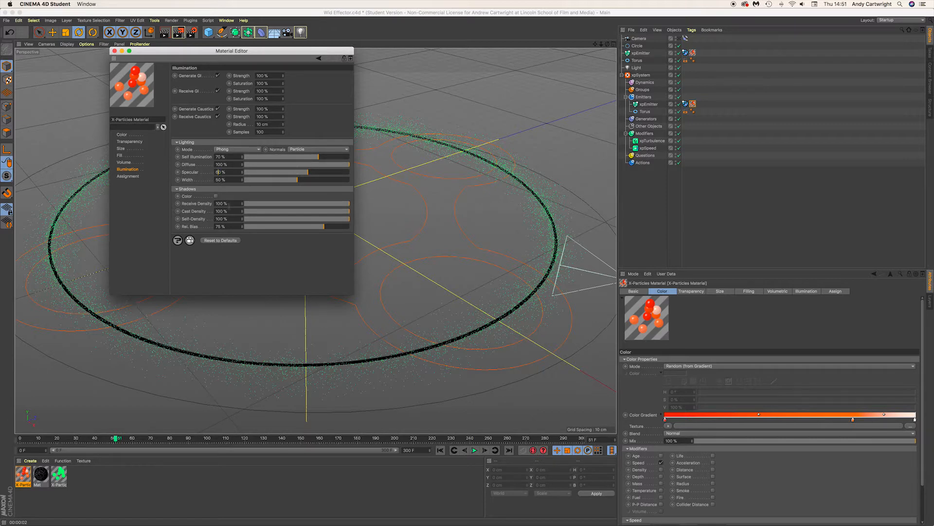
{"action": "type", "text": "80"}
{"action": "key", "text": "Return"}
{"action": "left_click", "coordinate": [115, 51]}
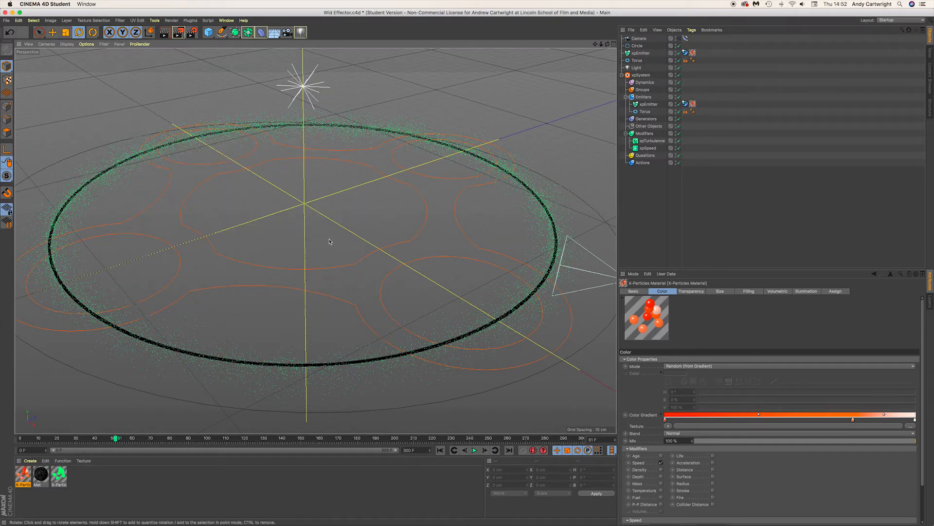
Step: Rewind the simulation, play it from the start to frame 55 and render the ring with the changed material
{"action": "key", "text": "shift+f"}
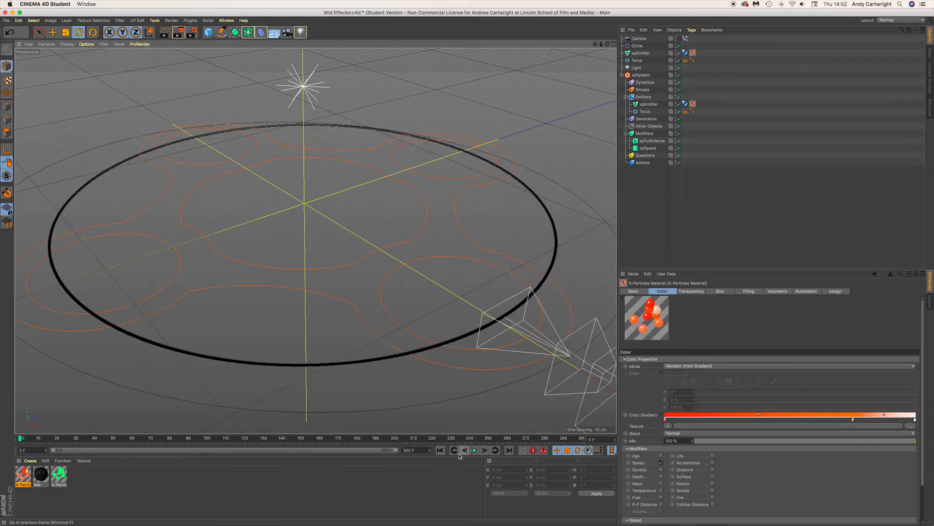
{"action": "left_click", "coordinate": [112, 441]}
{"action": "key", "text": "shift+f"}
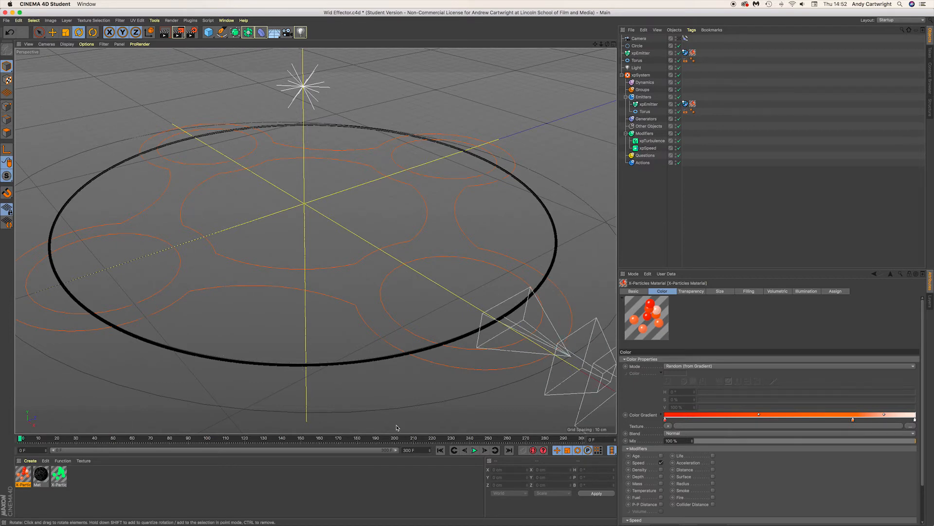
{"action": "left_click", "coordinate": [475, 450]}
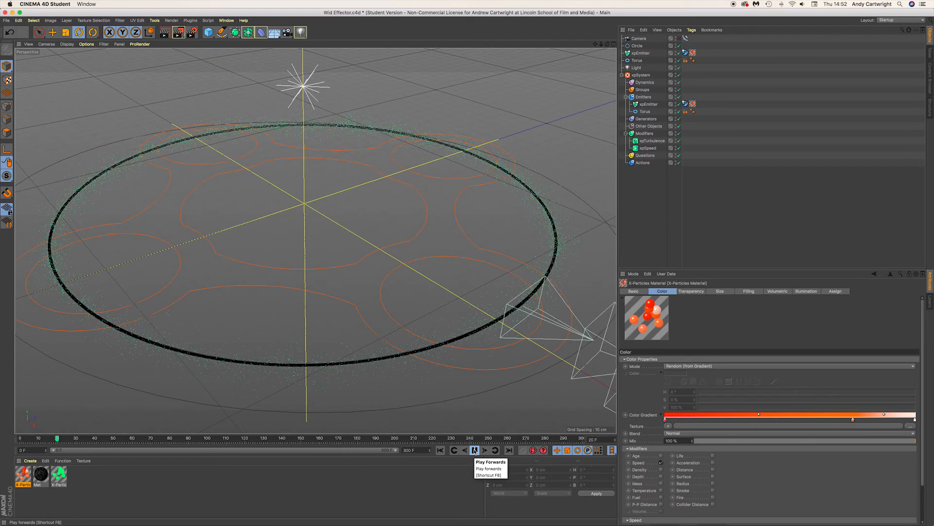
{"action": "left_click", "coordinate": [475, 450]}
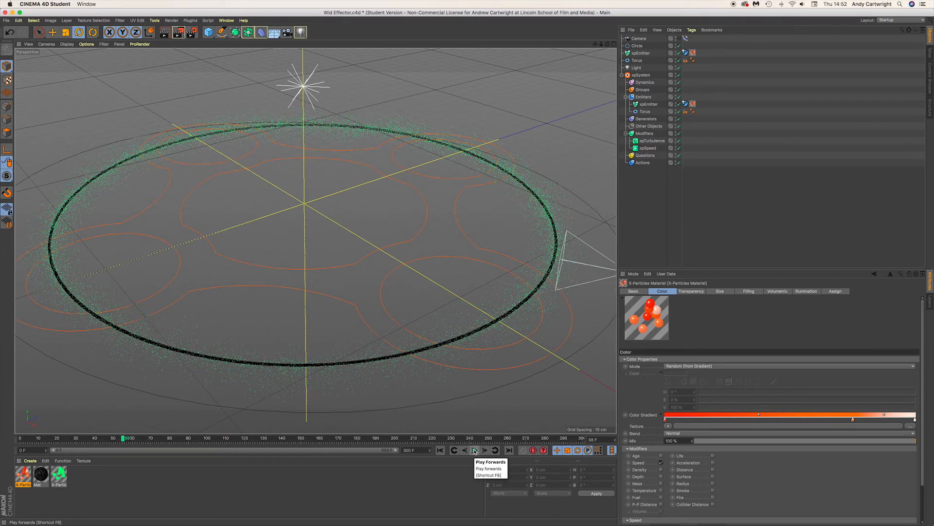
{"action": "key", "text": "ctrl+r"}
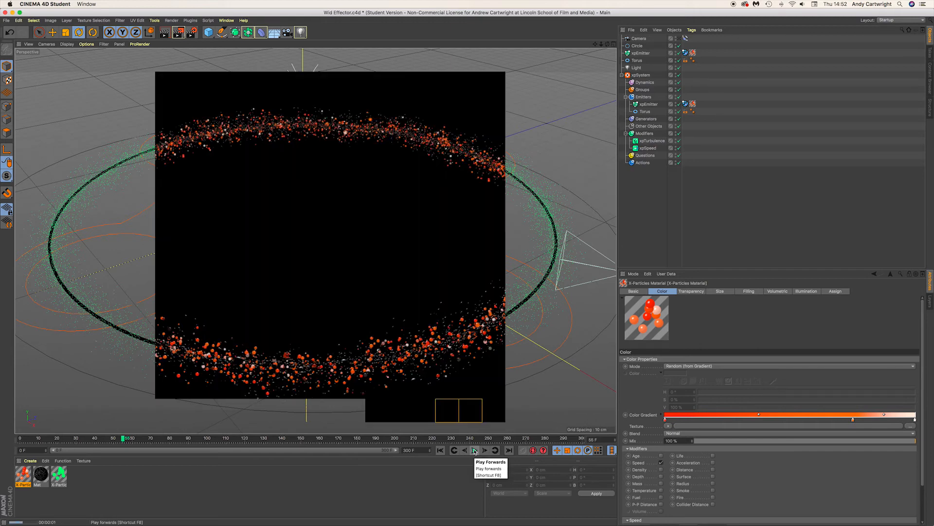